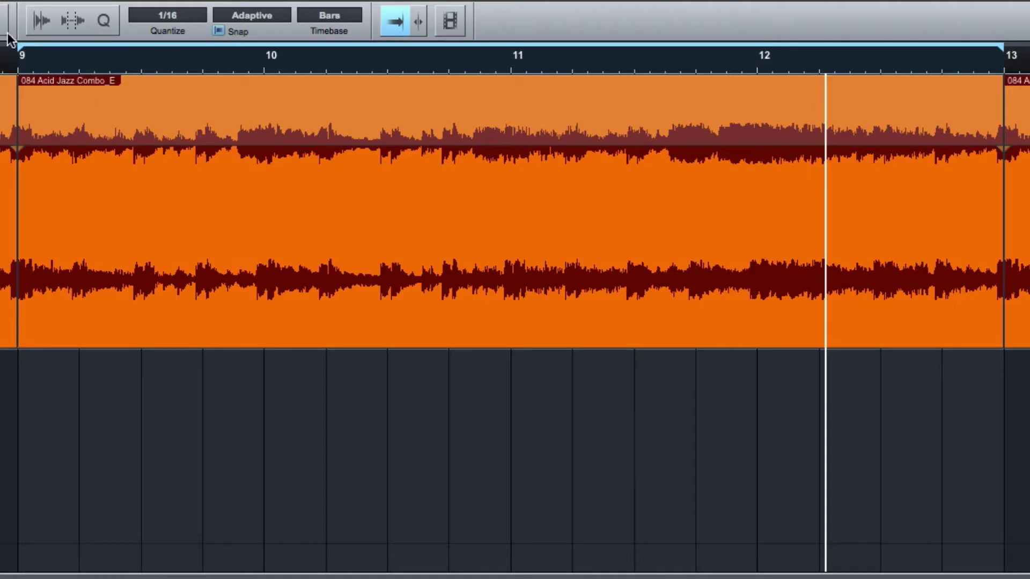
Place the playhead and loop start at bar 9, and turn looping off
{"action": "left_click", "coordinate": [47, 57]}
{"action": "left_click", "coordinate": [21, 51]}
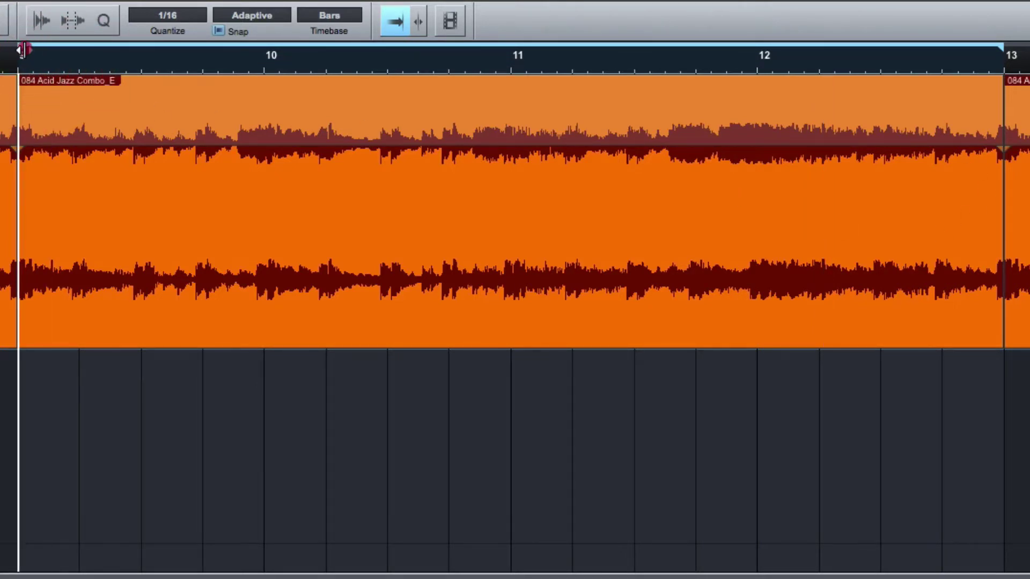
{"action": "mouse_move", "coordinate": [21, 48]}
{"action": "left_mouse_down"}
{"action": "mouse_move", "coordinate": [272, 48]}
{"action": "mouse_move", "coordinate": [21, 54]}
{"action": "left_mouse_up"}
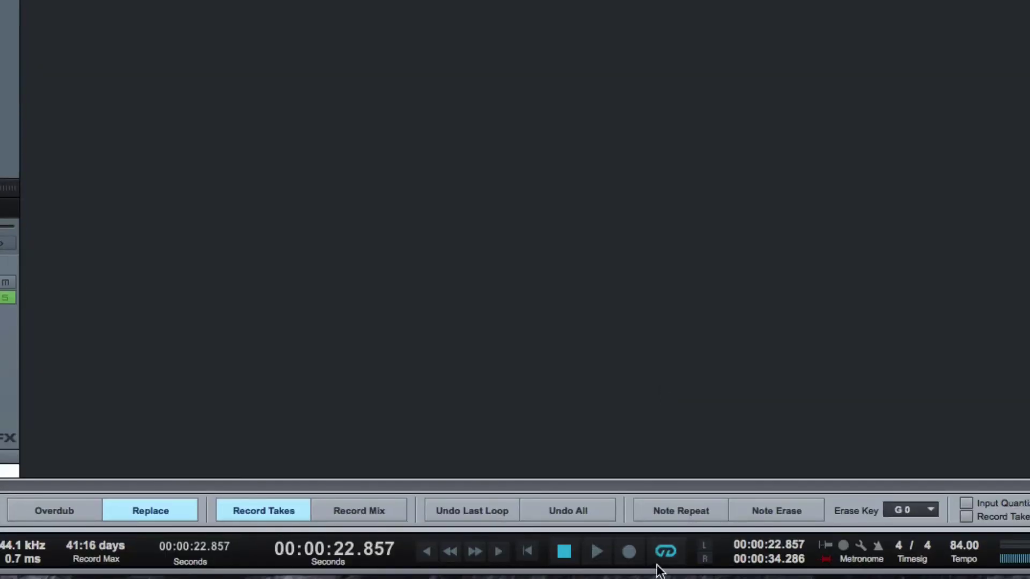
{"action": "left_click", "coordinate": [664, 553]}
{"action": "left_click", "coordinate": [826, 560]}
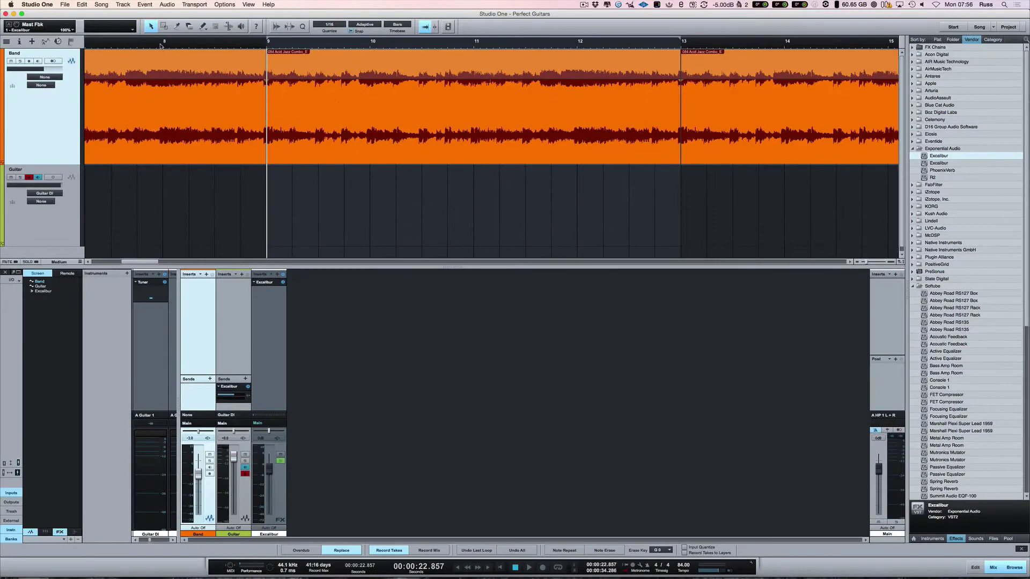
Record a short test guitar take from bar 8, then delete it
{"action": "left_click", "coordinate": [164, 45]}
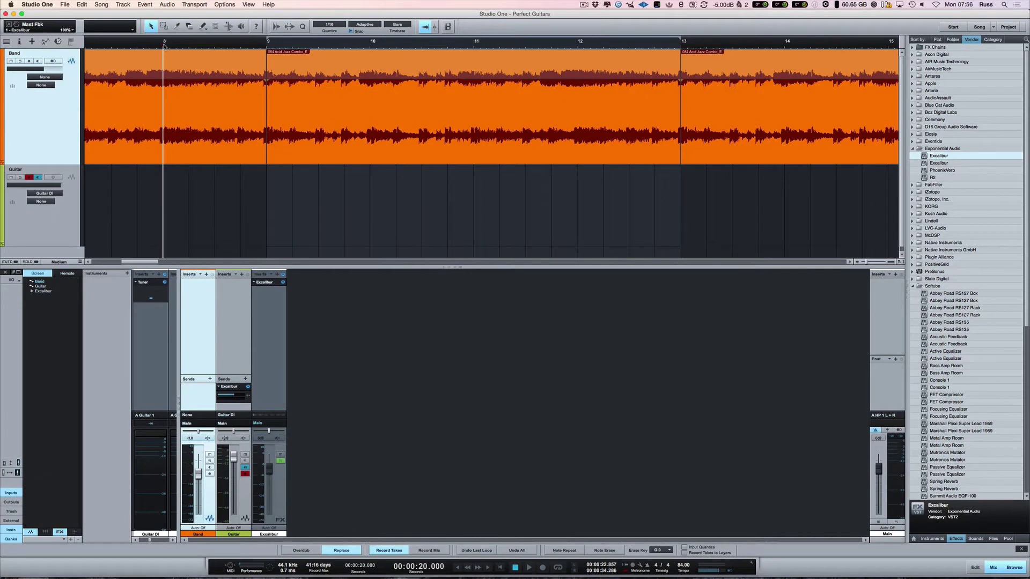
{"action": "key", "text": "space"}
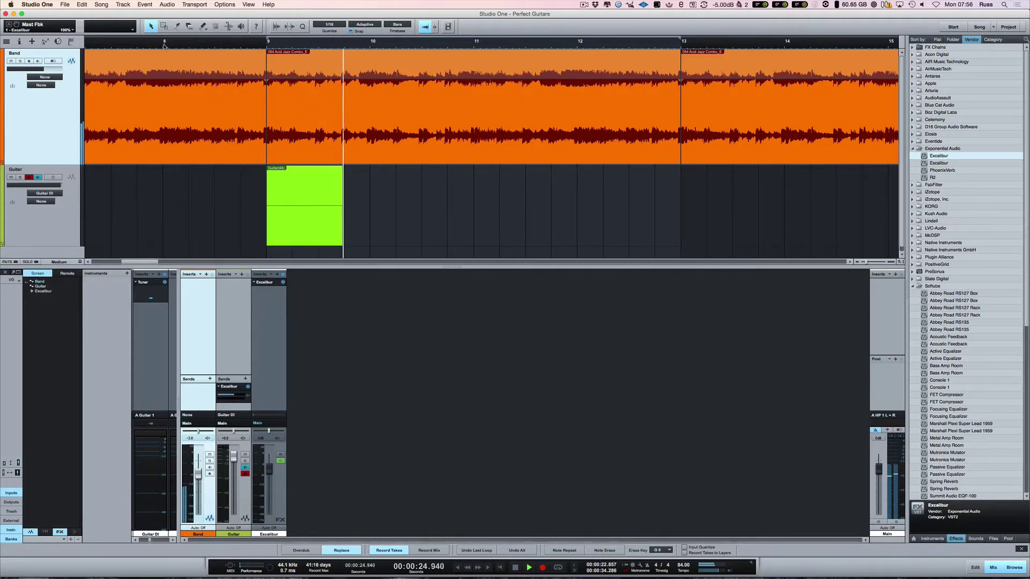
{"action": "key", "text": "space"}
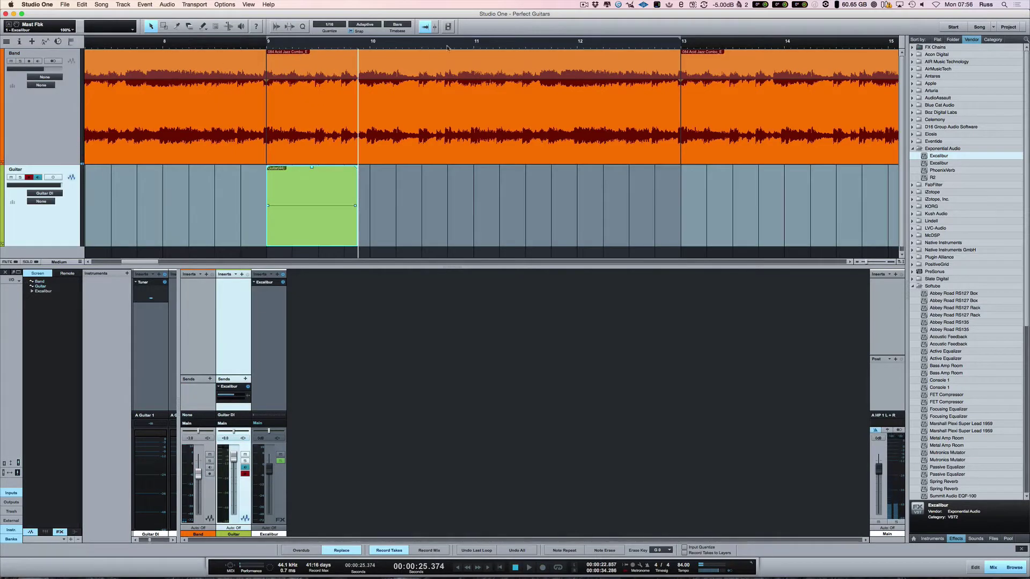
{"action": "key", "text": "Delete"}
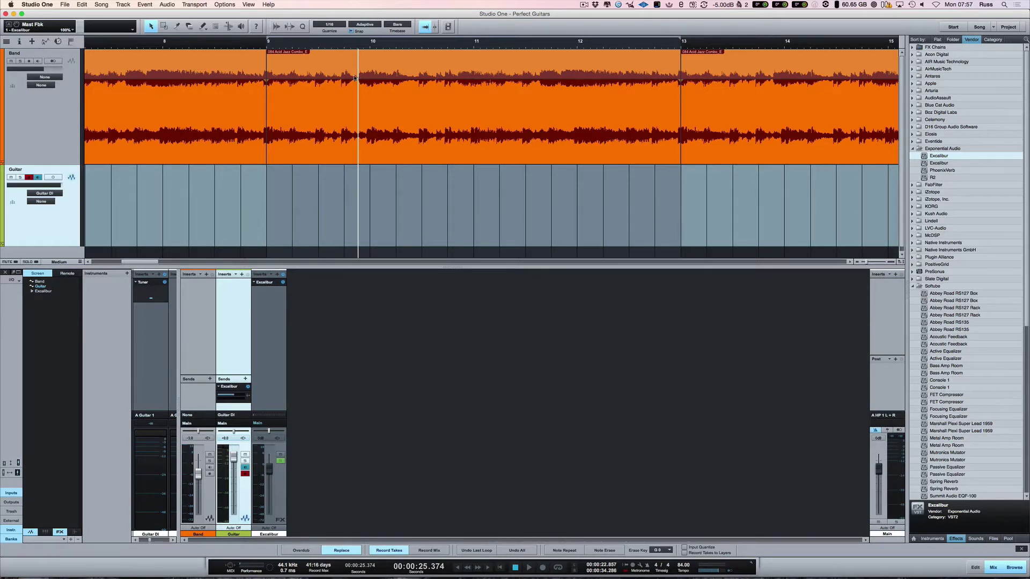
Record the guitar solo from a bar 7 pre-roll, auto-punching into bars 9–13
{"action": "scroll", "coordinate": [337, 89], "scroll_direction": "left", "scroll_amount": 2}
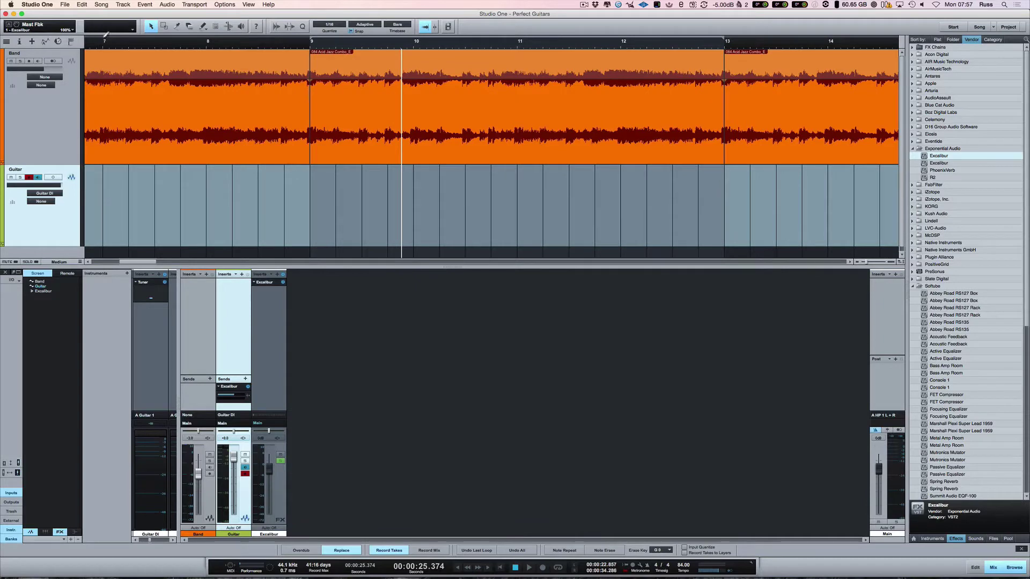
{"action": "left_click", "coordinate": [104, 41]}
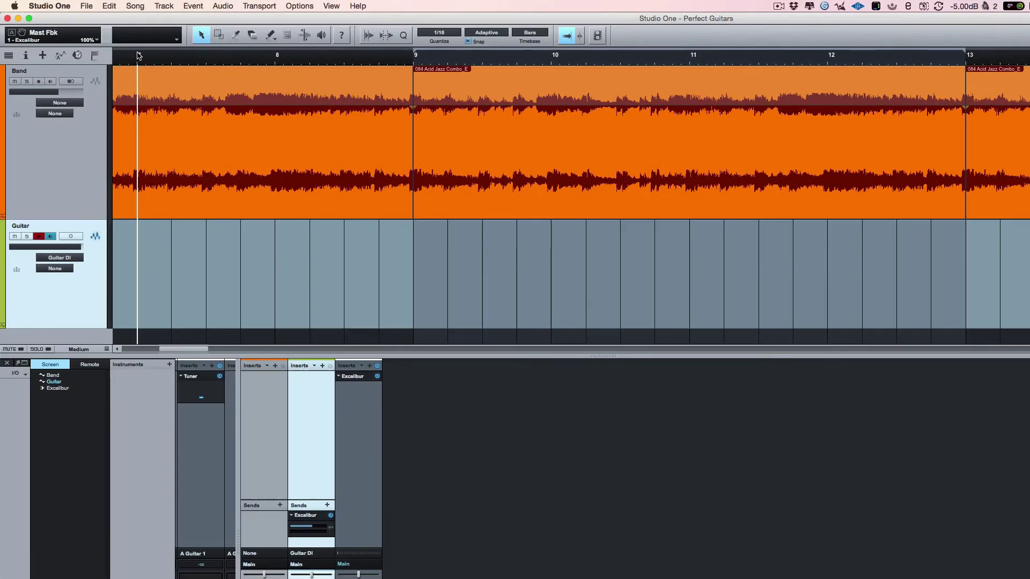
{"action": "key", "text": "space"}
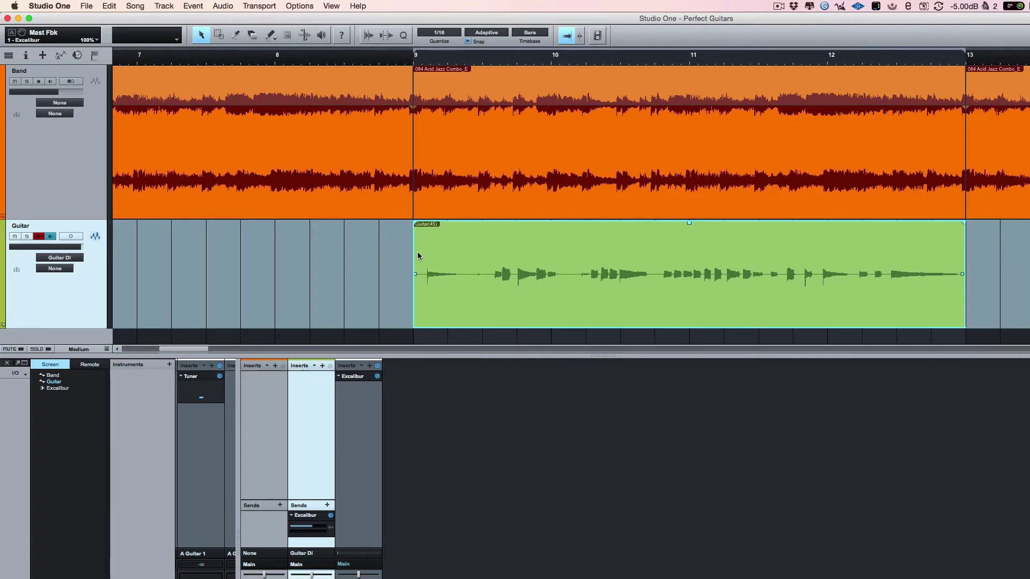
{"action": "left_click", "coordinate": [63, 6]}
{"action": "left_click", "coordinate": [75, 37]}
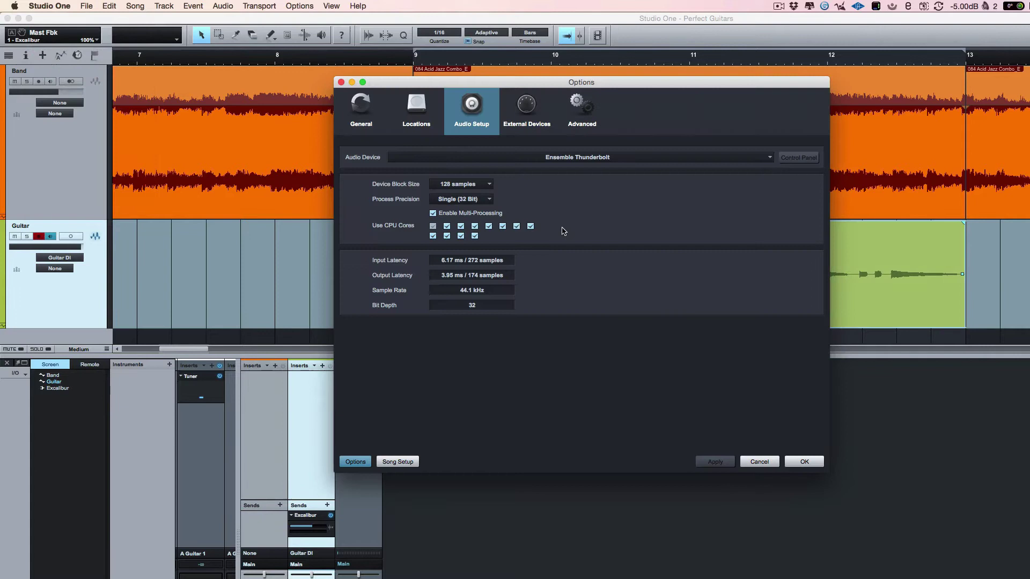
{"action": "left_click", "coordinate": [584, 114]}
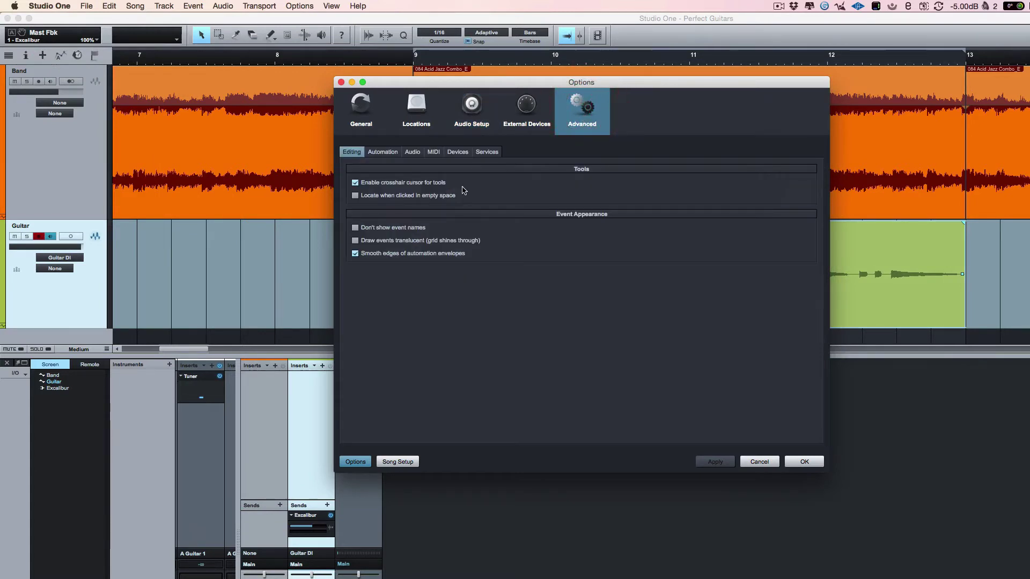
{"action": "left_click", "coordinate": [410, 152]}
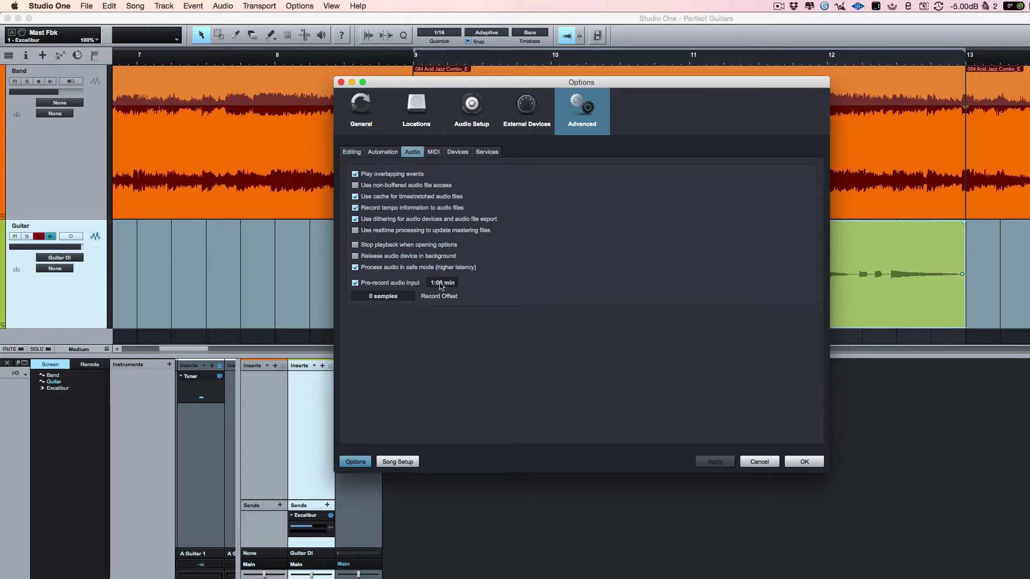
{"action": "left_click", "coordinate": [793, 464]}
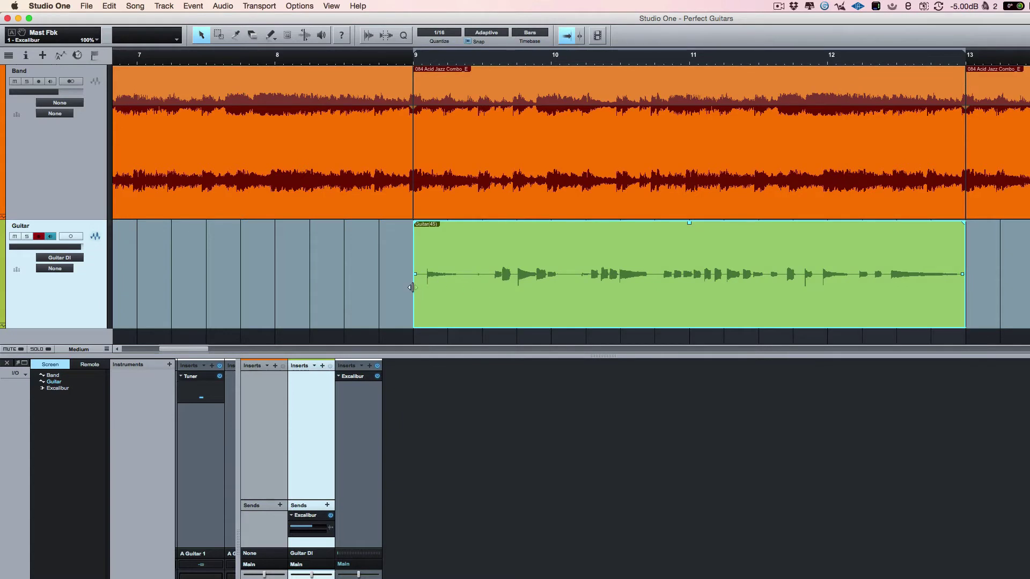
{"action": "left_click_drag", "start_coordinate": [412, 287], "coordinate": [414, 343]}
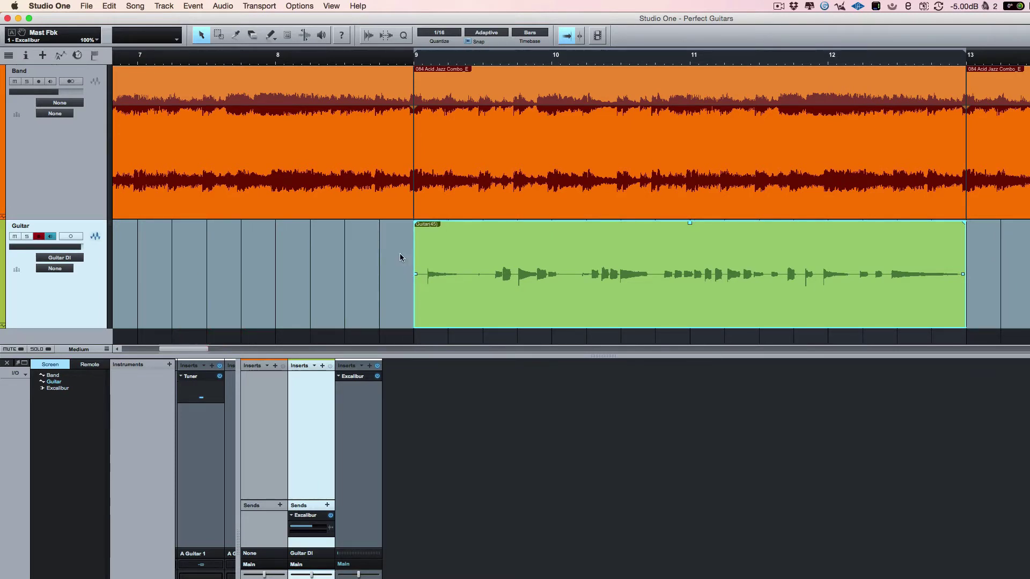
Change the pre-record audio input option in Preferences and confirm
{"action": "left_click", "coordinate": [56, 6]}
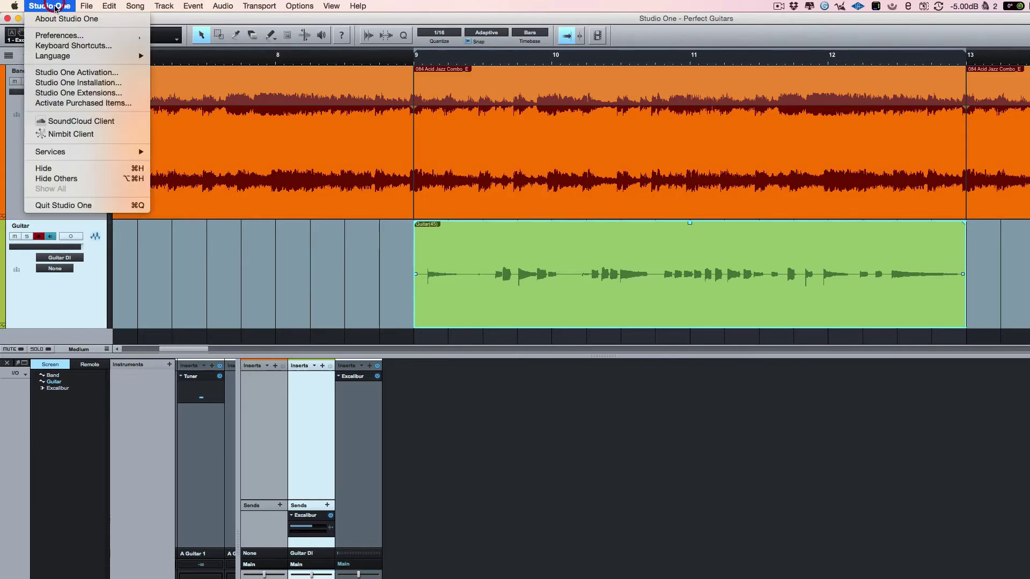
{"action": "left_click", "coordinate": [53, 35]}
{"action": "left_click", "coordinate": [391, 282]}
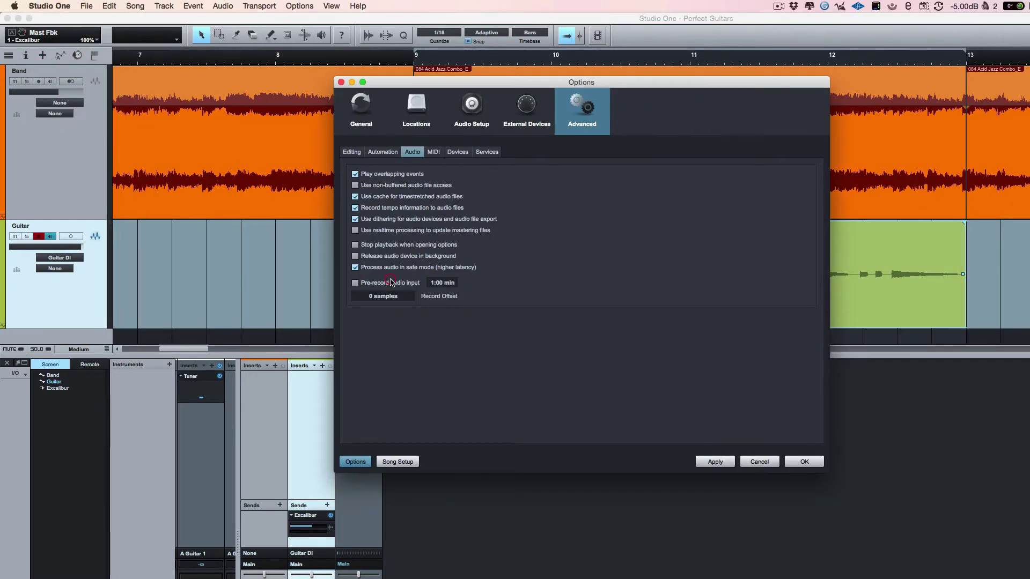
{"action": "left_click", "coordinate": [791, 462]}
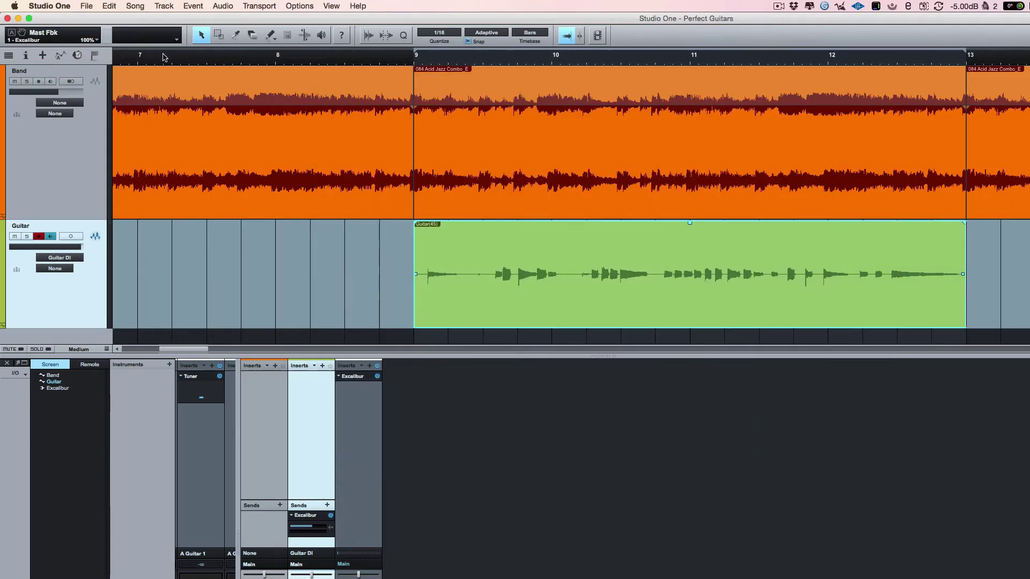
Record a second punch-in take from near bar 7 and check its start for audio
{"action": "left_click", "coordinate": [141, 58]}
{"action": "key", "text": "space"}
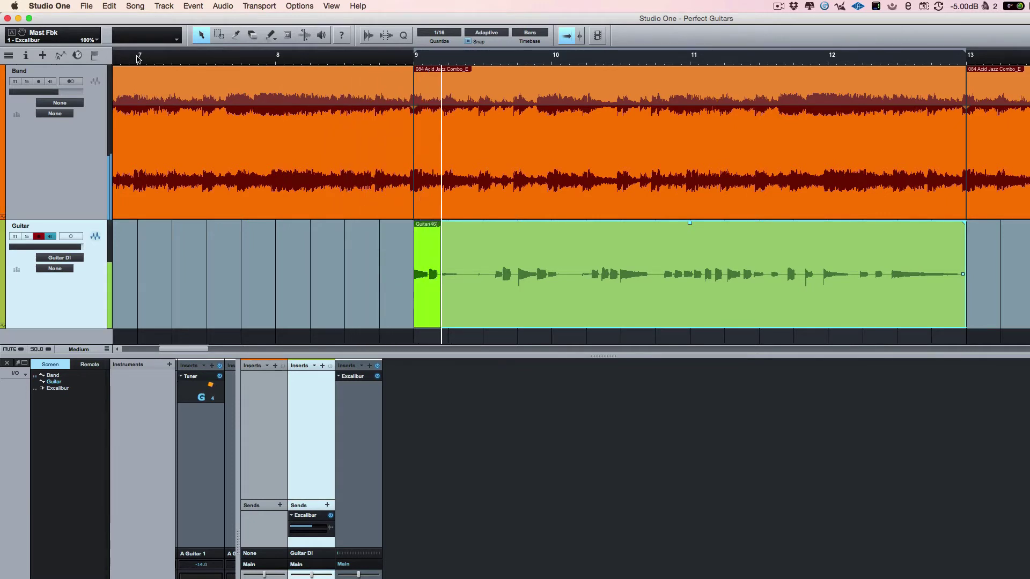
{"action": "key", "text": "space"}
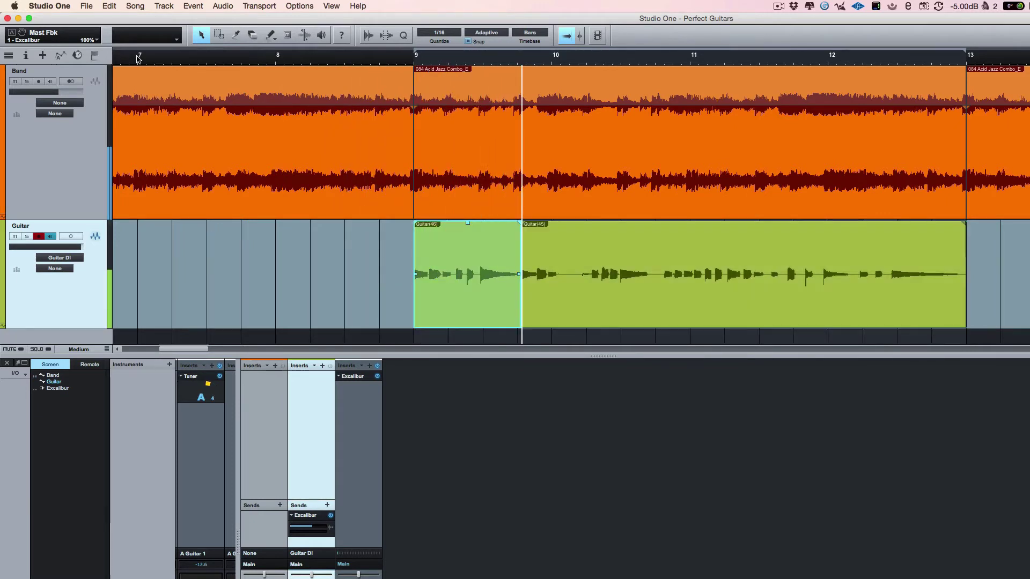
{"action": "left_click_drag", "start_coordinate": [414, 296], "coordinate": [329, 292]}
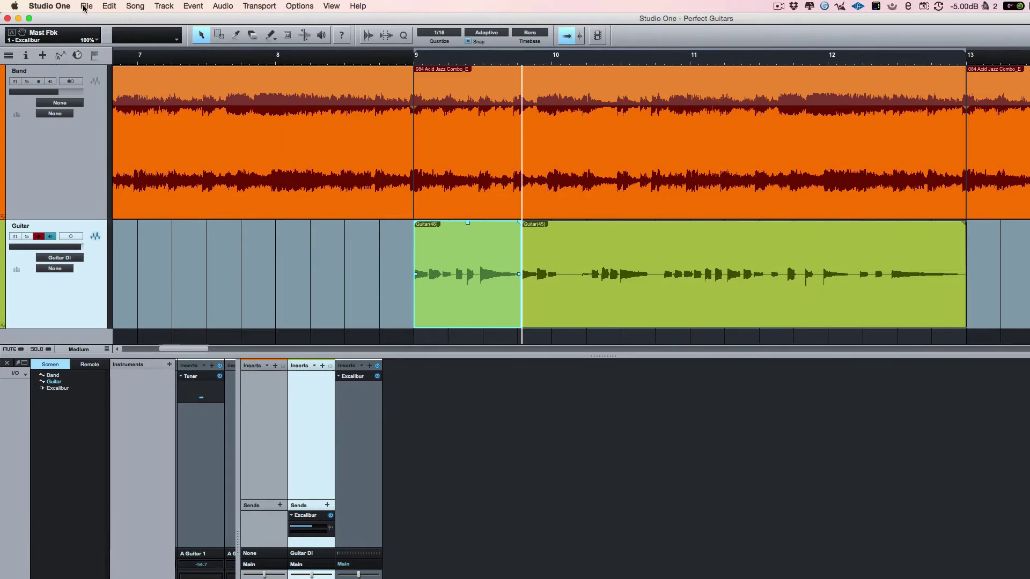
Review the advanced audio options with 1:00 min pre-record, then delete the newest guitar take
{"action": "left_click", "coordinate": [65, 5]}
{"action": "left_click", "coordinate": [70, 34]}
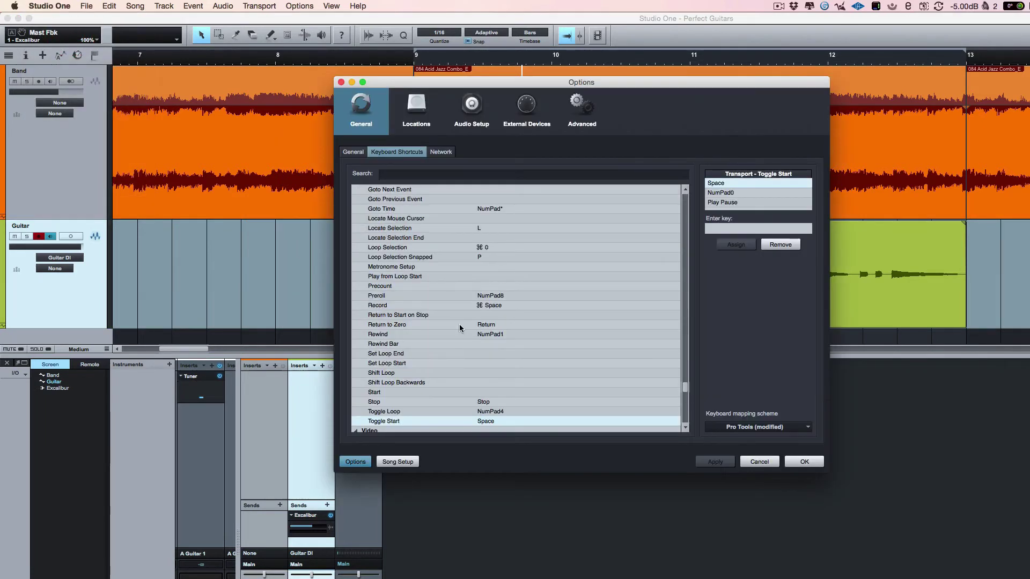
{"action": "left_click", "coordinate": [572, 123]}
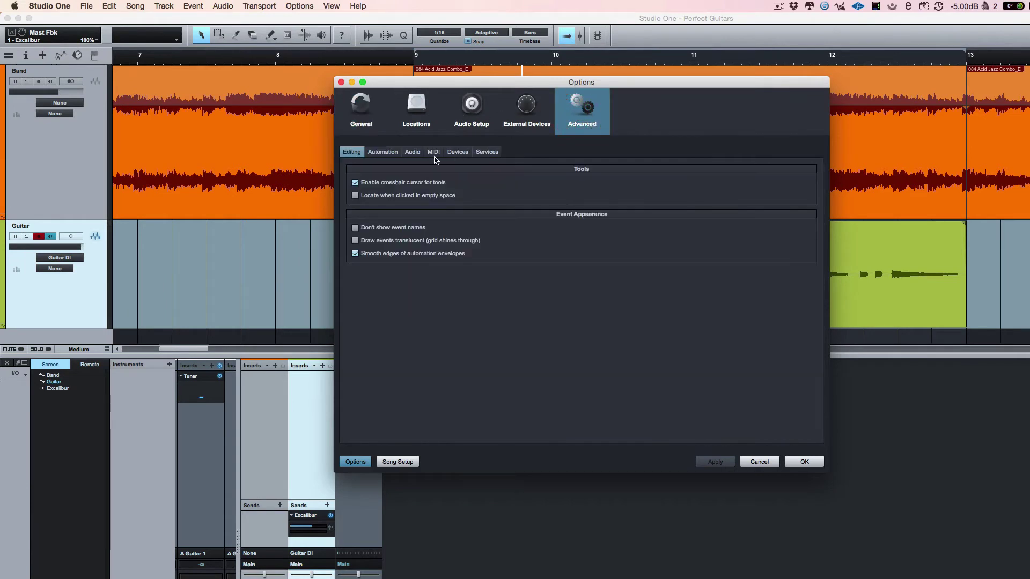
{"action": "left_click", "coordinate": [413, 153]}
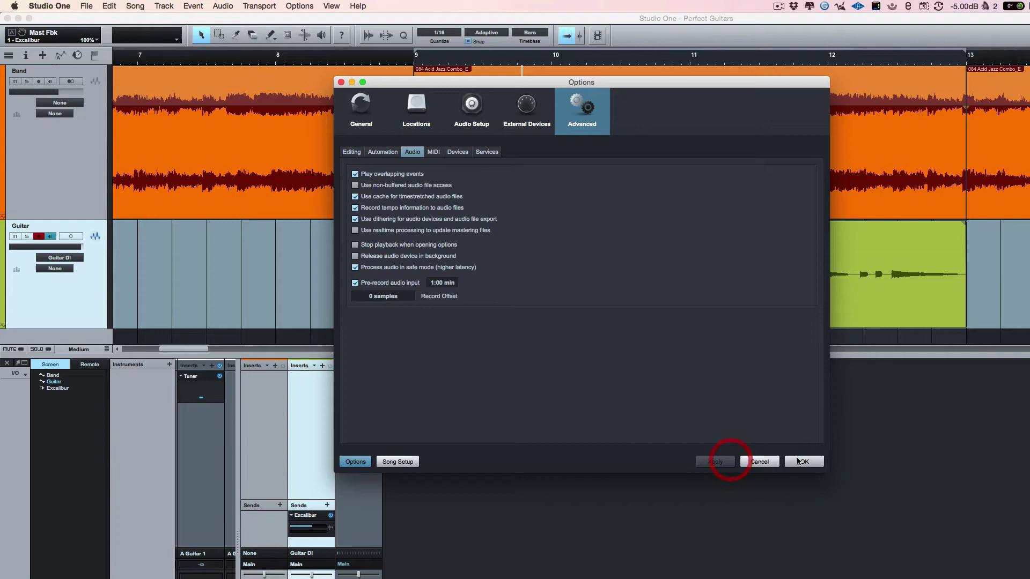
{"action": "left_click", "coordinate": [799, 462]}
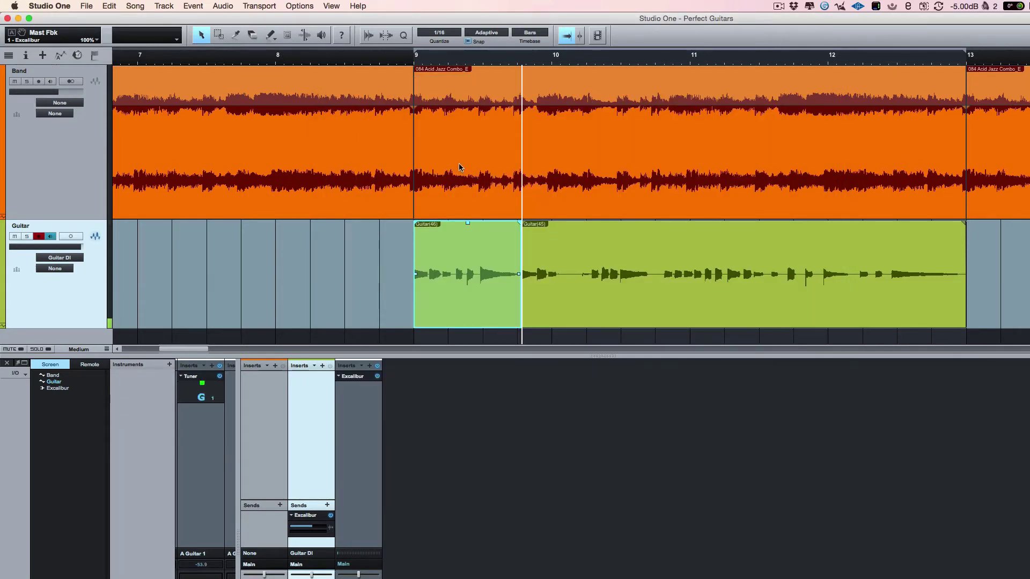
{"action": "key", "text": "Delete"}
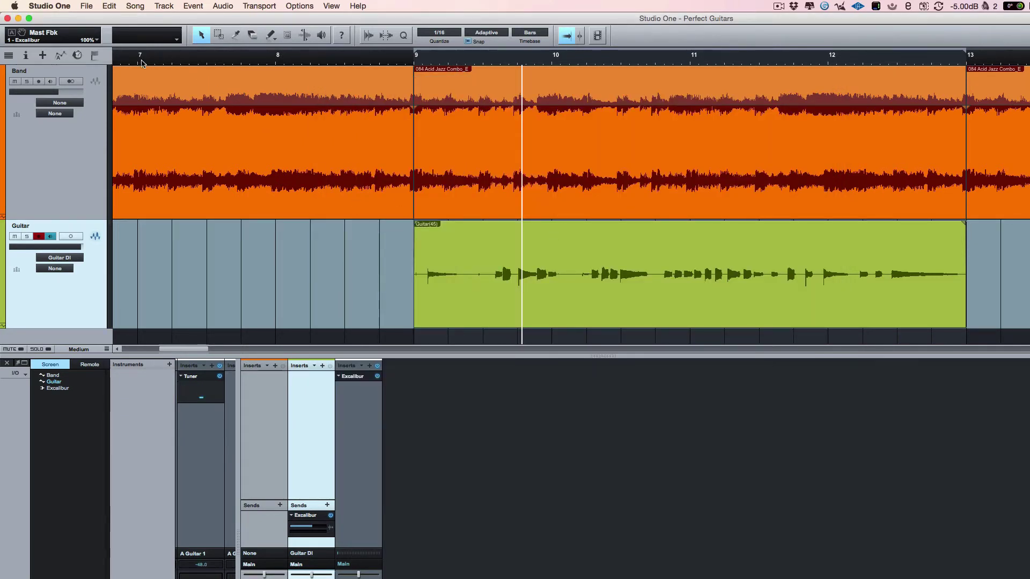
Play from bar 7 after toggling the Guitar channel's input monitoring on and back off
{"action": "left_click", "coordinate": [137, 63]}
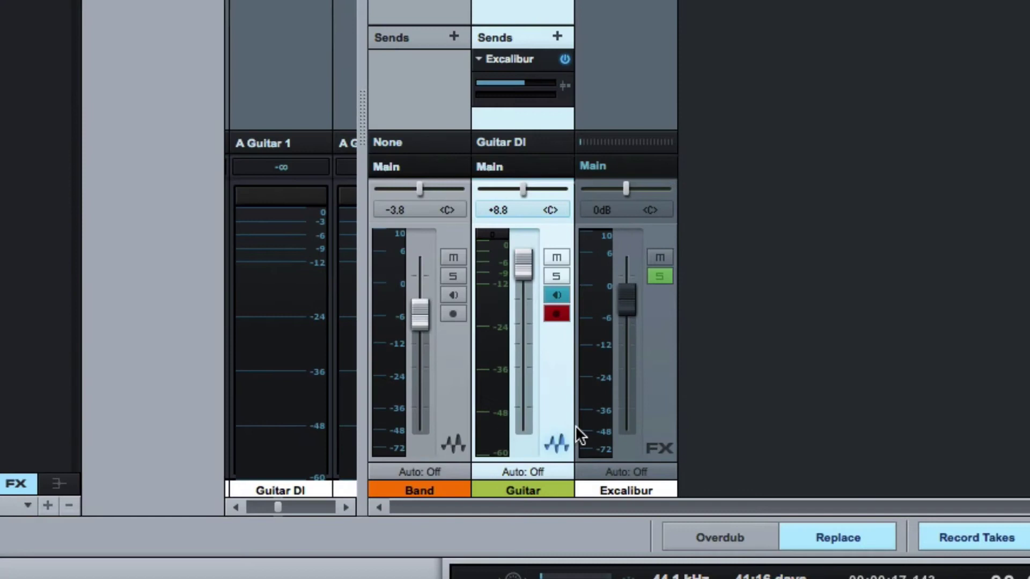
{"action": "left_click", "coordinate": [557, 296]}
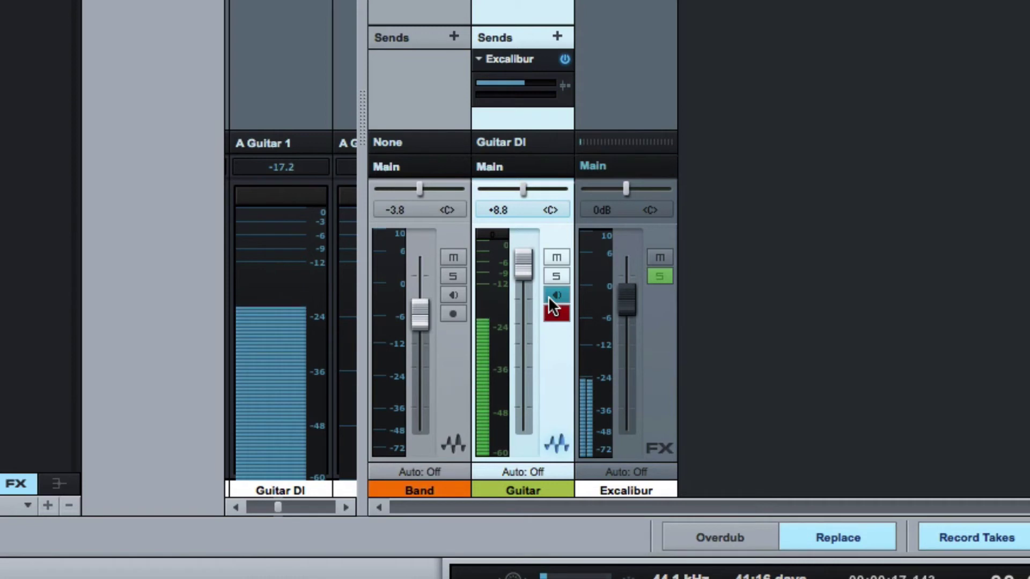
{"action": "left_click", "coordinate": [558, 299]}
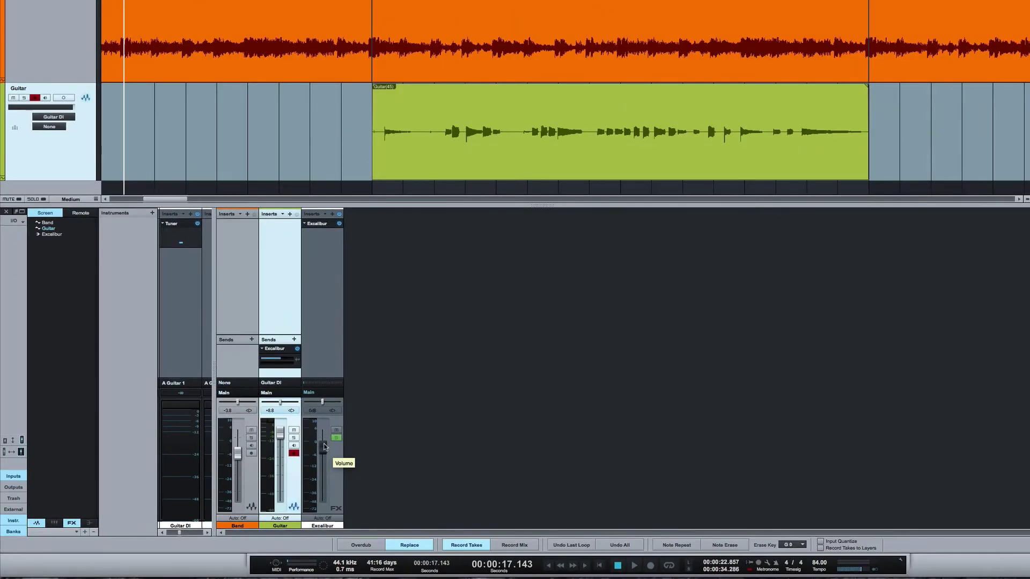
{"action": "key", "text": "space"}
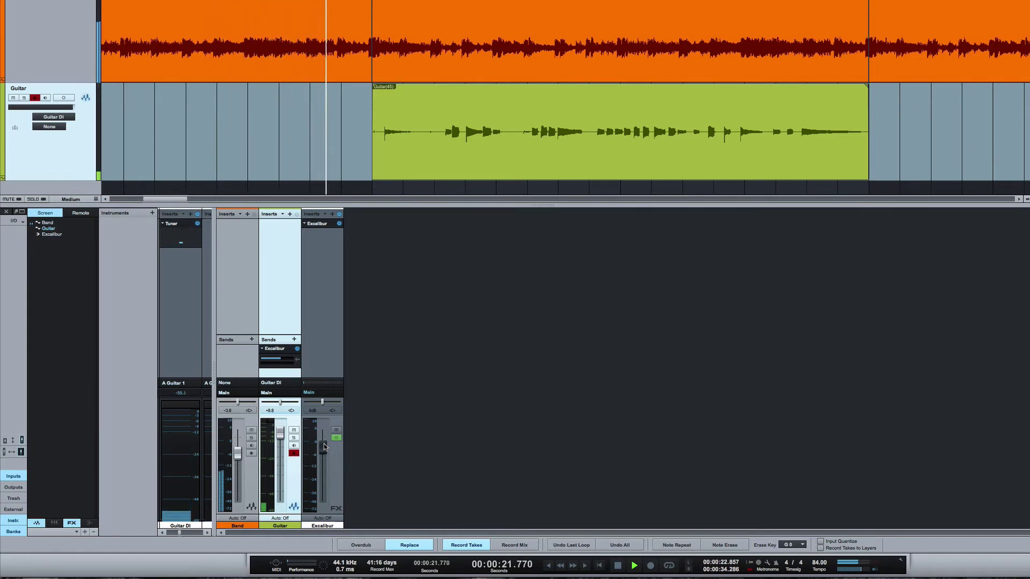
Make a brief punch-in recording, then play the solo back from bar 8 and stop
{"action": "key", "text": "KP_Multiply"}
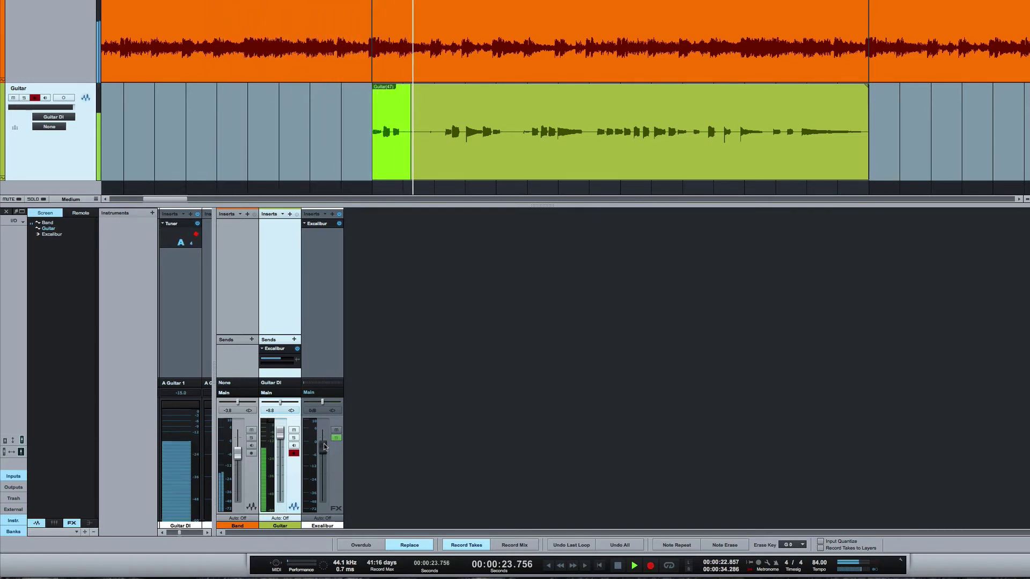
{"action": "key", "text": "space"}
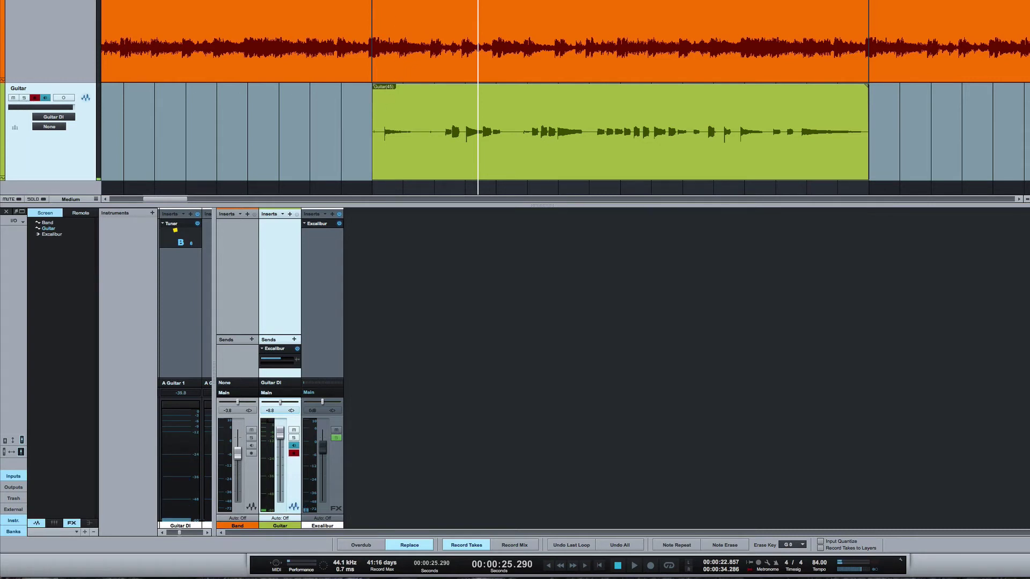
{"action": "key", "text": "KP_0"}
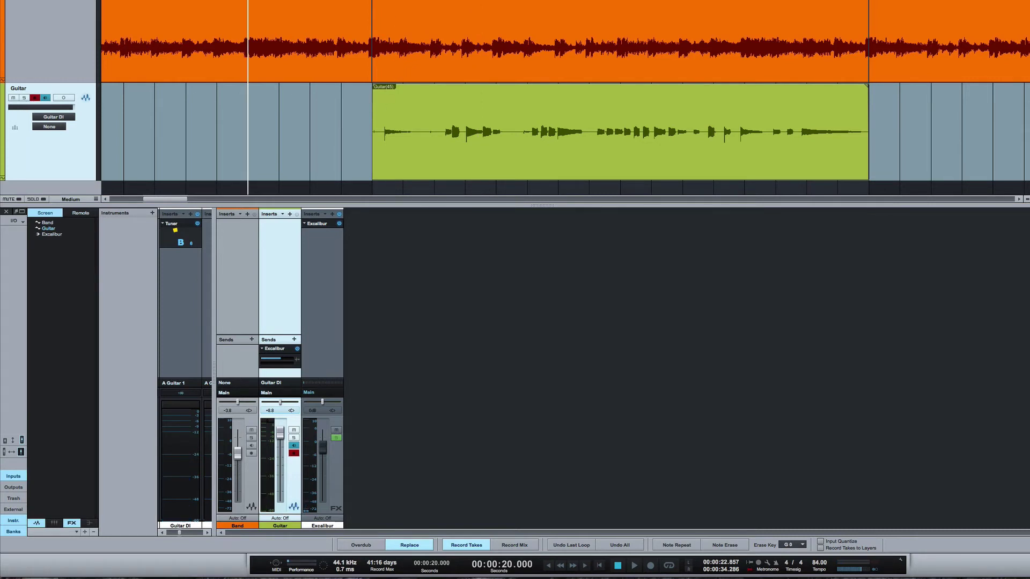
{"action": "key", "text": "space"}
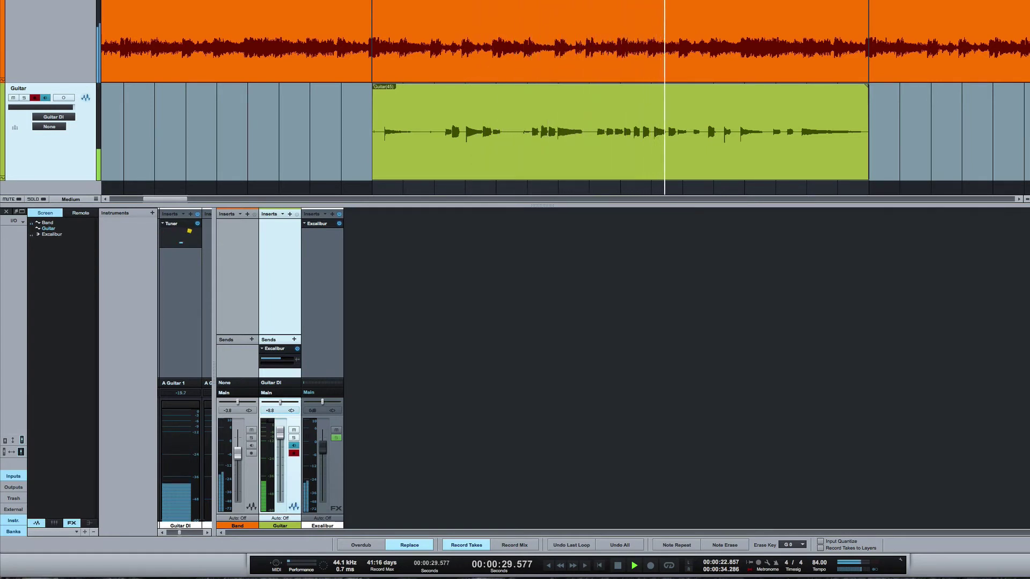
{"action": "key", "text": "space"}
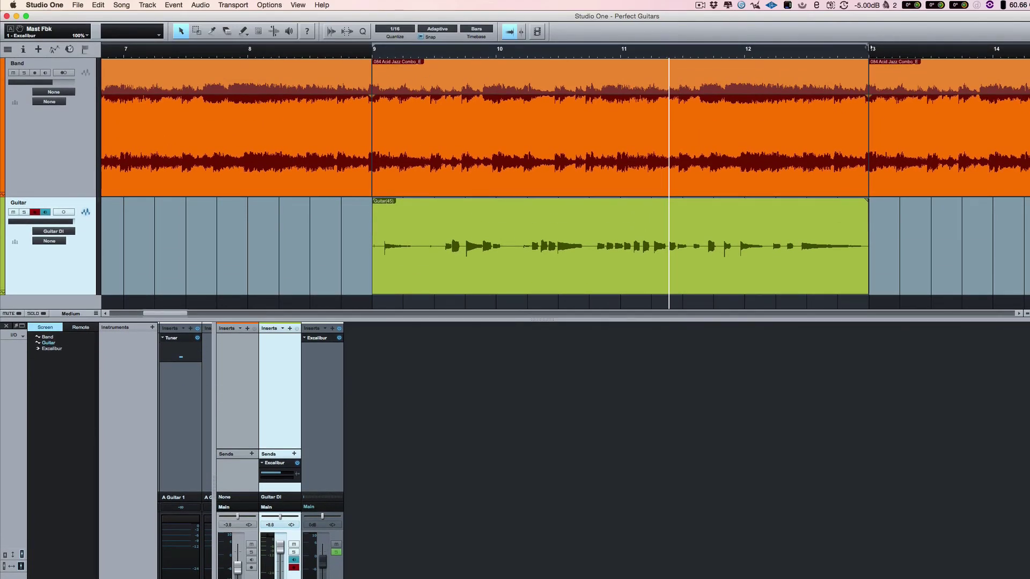
Shorten the punch range to end at bar 11 and record a new take from bar 7
{"action": "left_click_drag", "start_coordinate": [870, 48], "coordinate": [624, 41]}
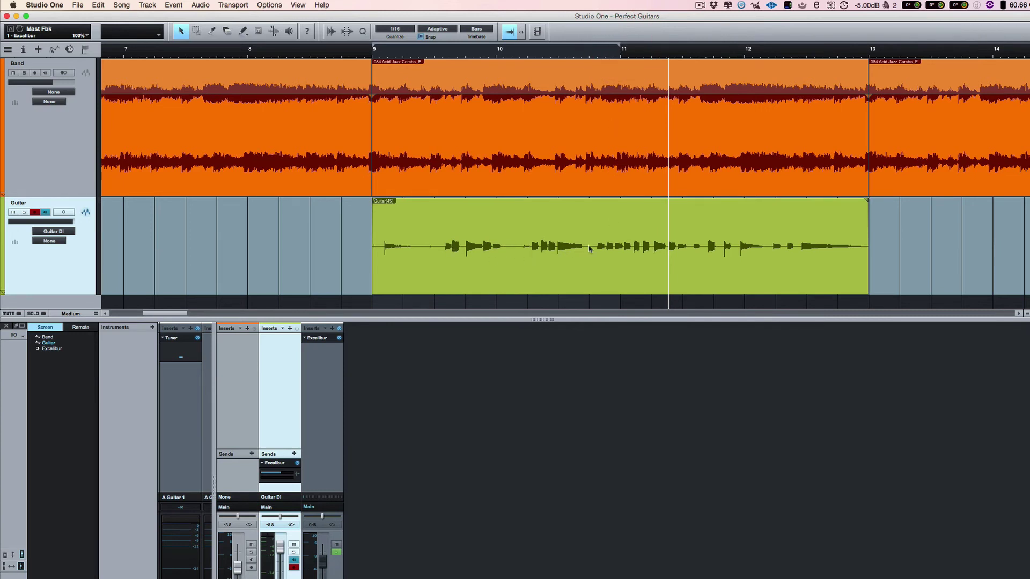
{"action": "left_click", "coordinate": [123, 53]}
{"action": "left_click", "coordinate": [123, 54]}
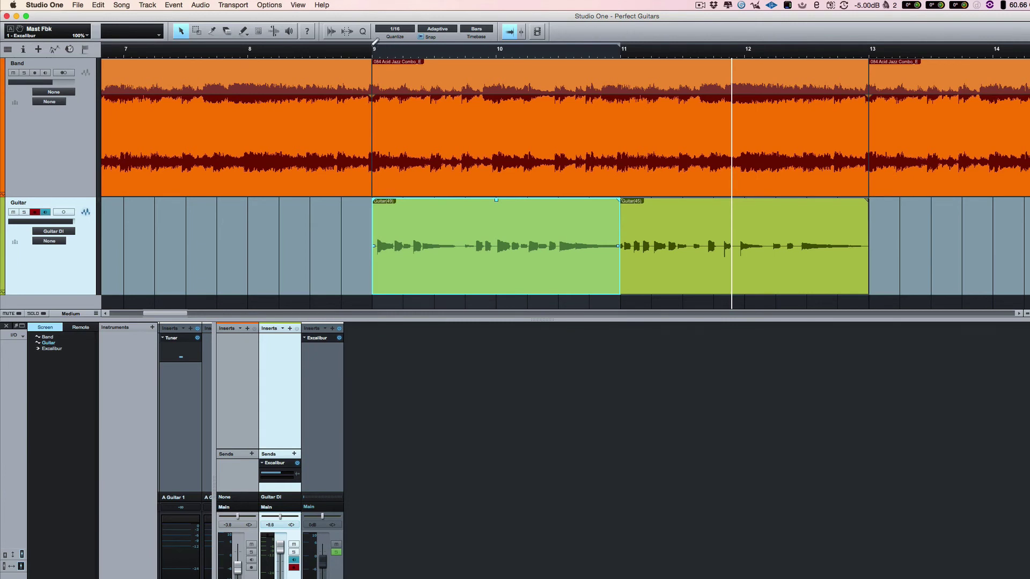
Set a new punch range starting at bar 11 with the playhead at bar 11
{"action": "left_click_drag", "start_coordinate": [622, 46], "coordinate": [744, 46]}
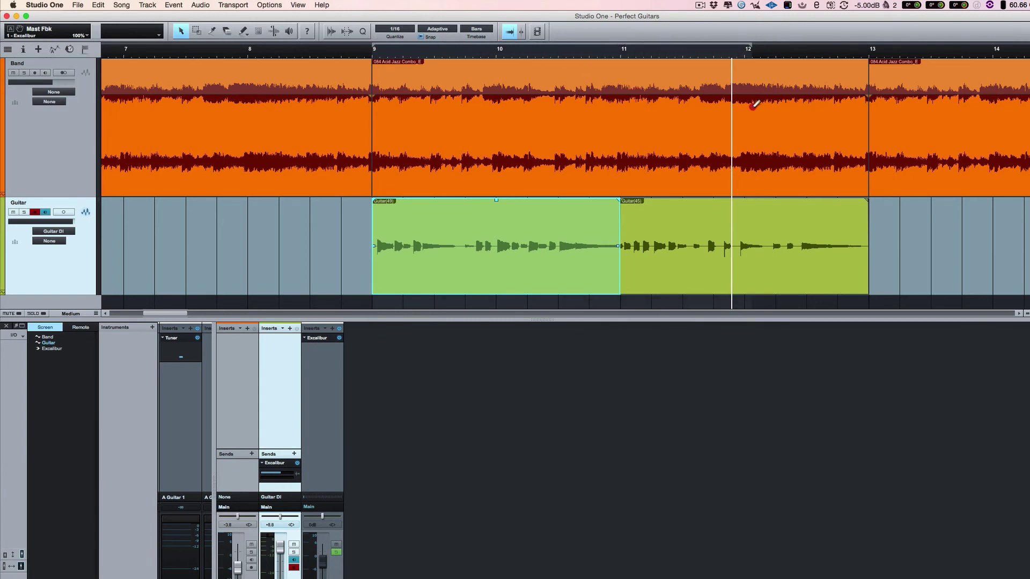
{"action": "left_click", "coordinate": [623, 46]}
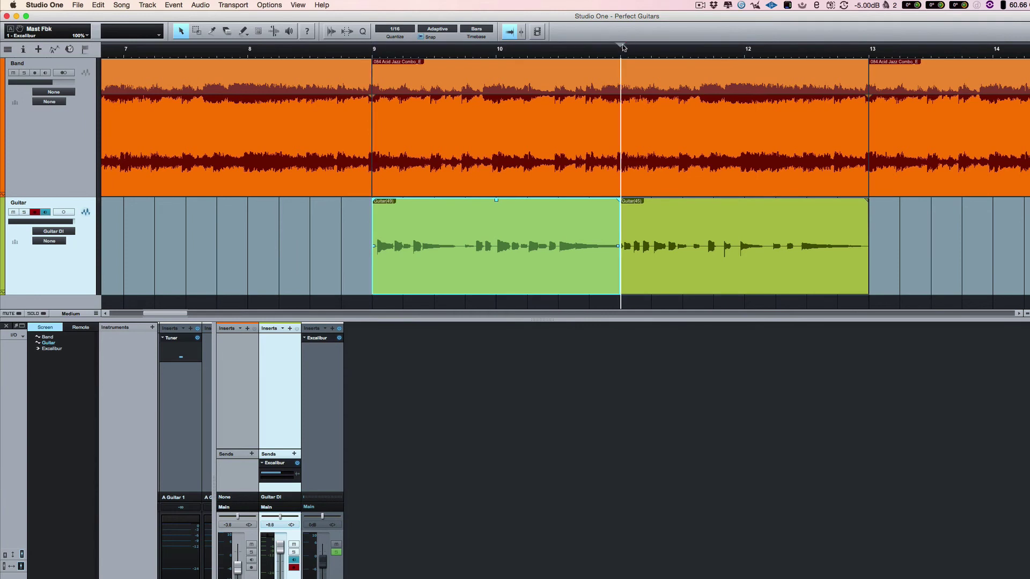
{"action": "left_click_drag", "start_coordinate": [629, 46], "coordinate": [821, 48]}
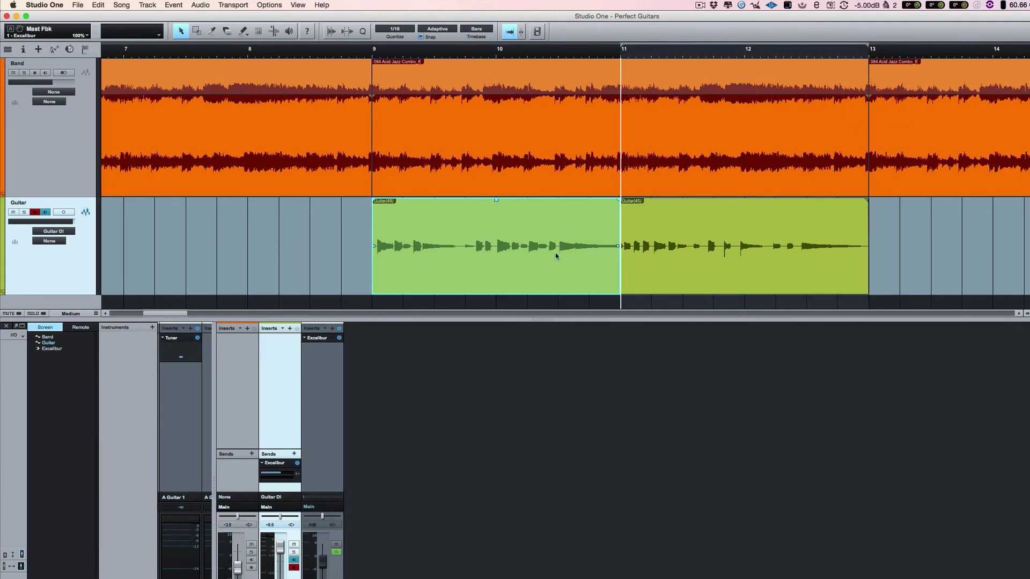
Record a take over bars 11–13, extend Guitar(49) to just before bar 9, trim its end before bar 11
{"action": "left_click", "coordinate": [126, 49]}
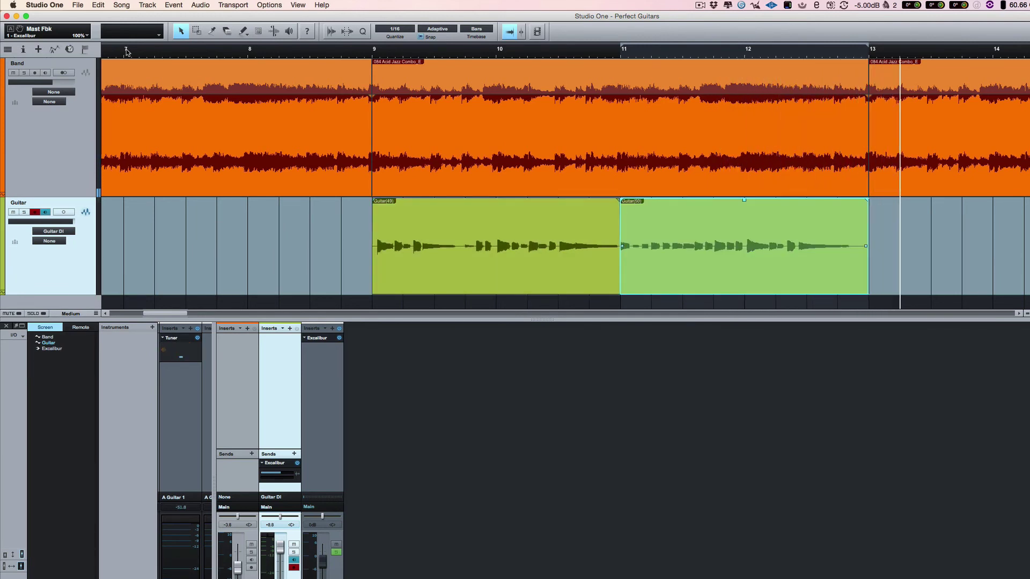
{"action": "left_click", "coordinate": [295, 53]}
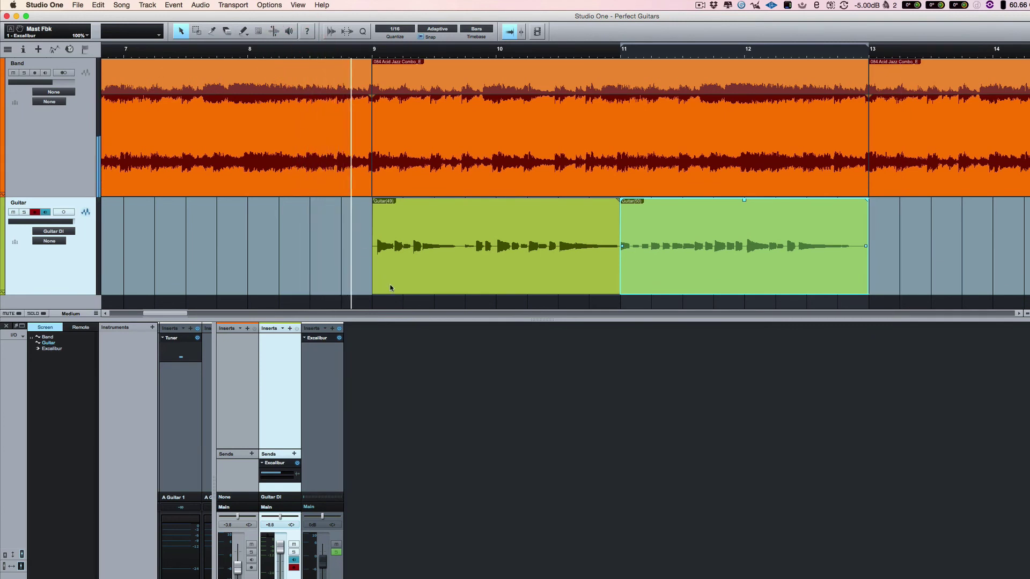
{"action": "left_click_drag", "start_coordinate": [375, 268], "coordinate": [356, 261]}
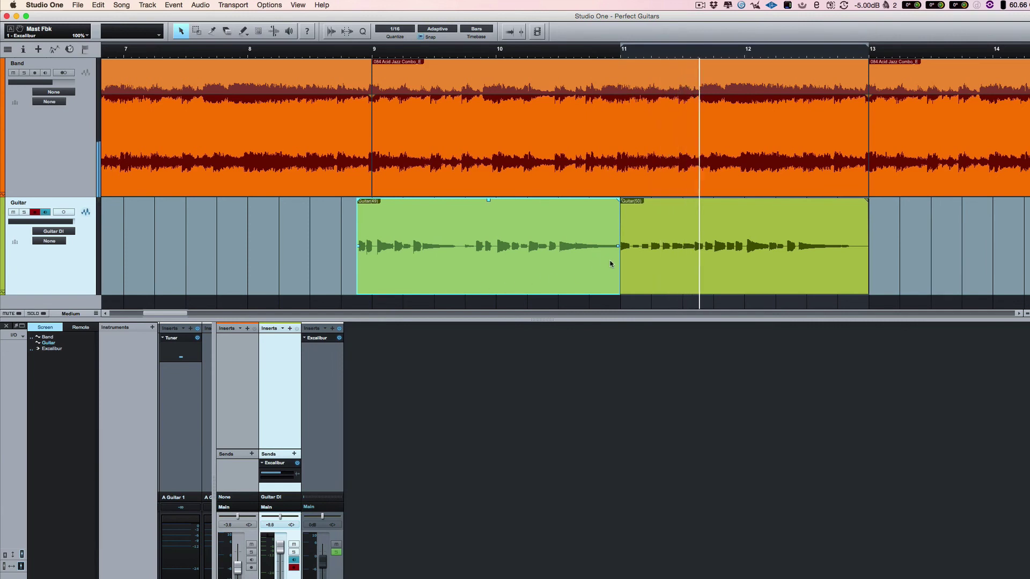
{"action": "left_click_drag", "start_coordinate": [620, 268], "coordinate": [598, 271]}
Replay from bar 9, then select both guitar takes and zoom to bars 10–13
{"action": "left_click", "coordinate": [373, 47]}
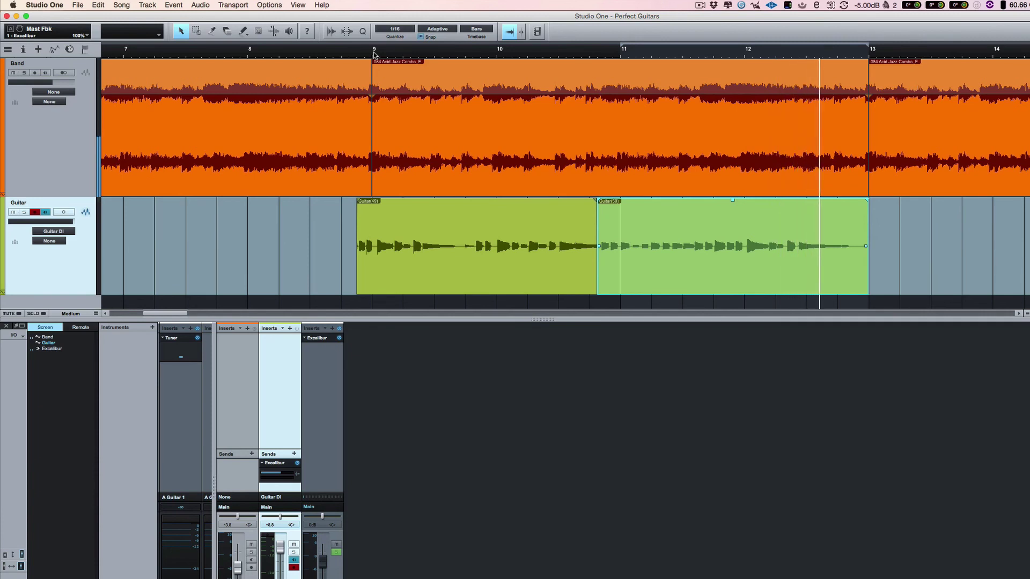
{"action": "left_click", "coordinate": [450, 279], "text": "shift"}
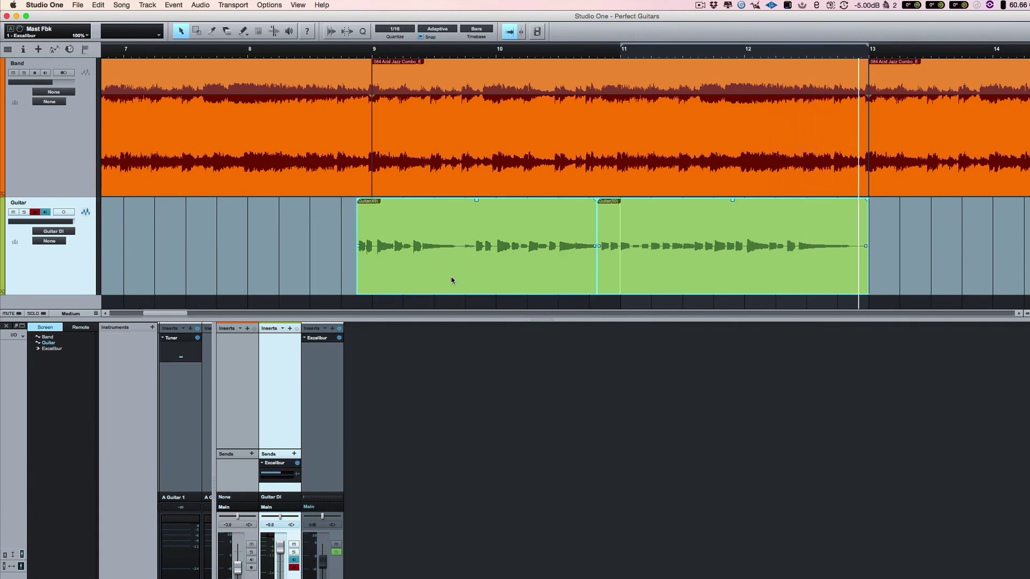
{"action": "key", "text": "e"}
{"action": "key", "text": "e"}
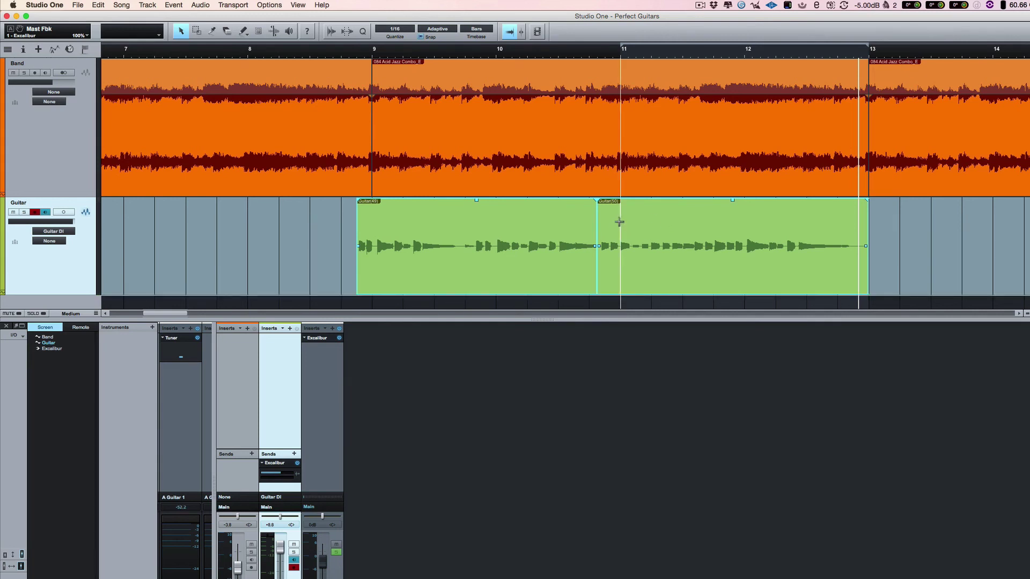